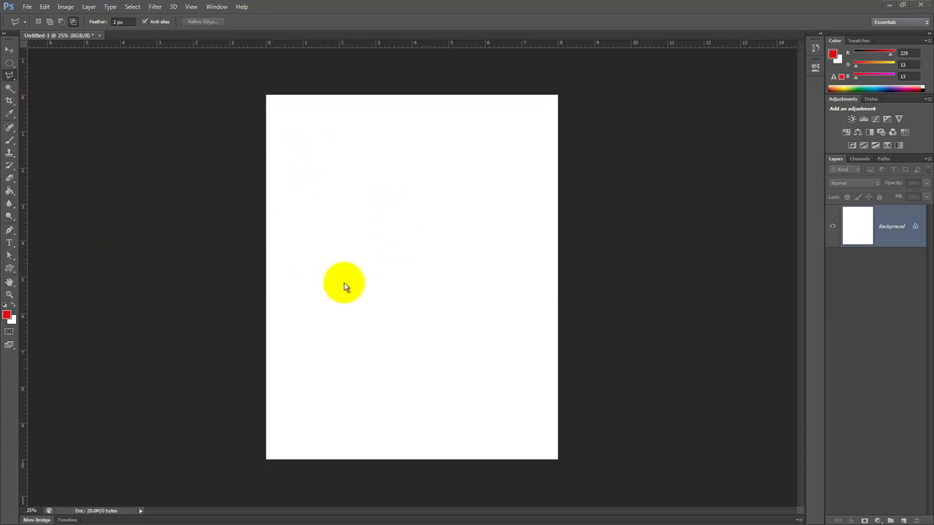
- Place a vertical guide through the page centre at 4 in
left_click(192, 7)
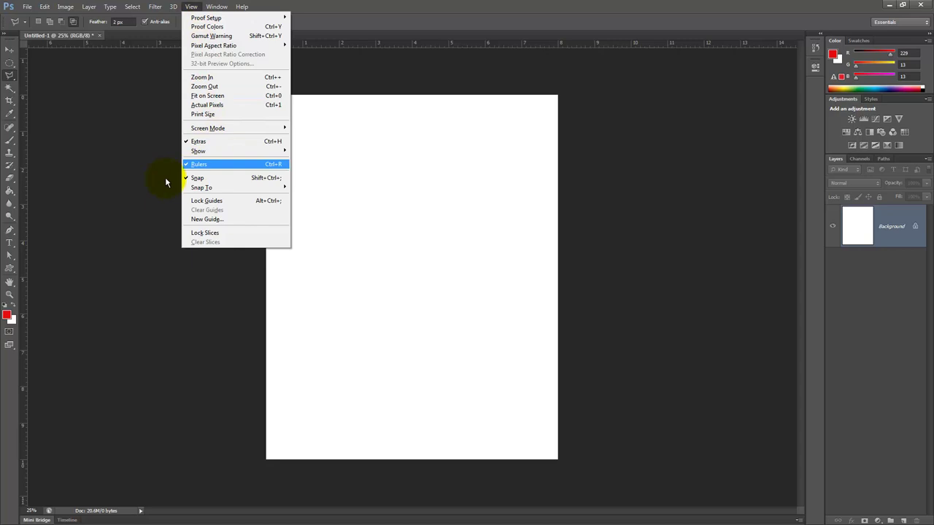
left_click(26, 210)
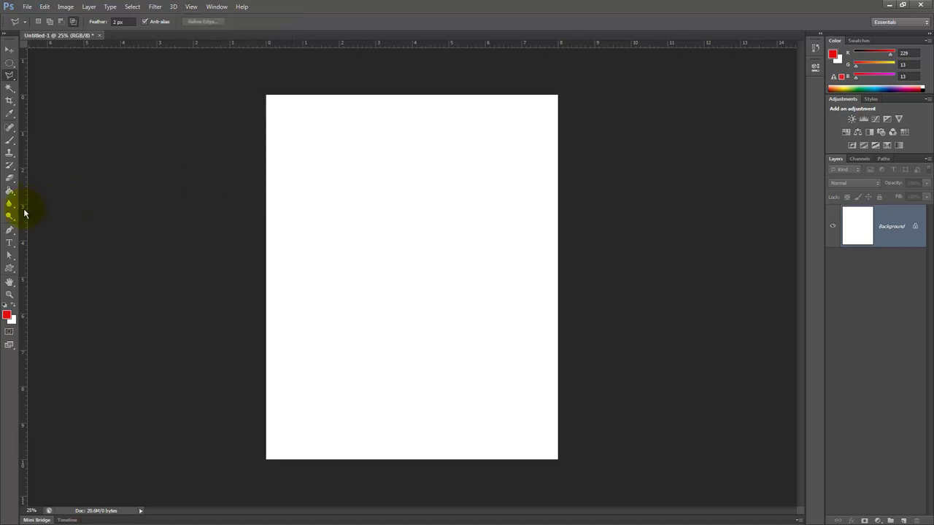
left_click_drag(24, 211, 411, 190)
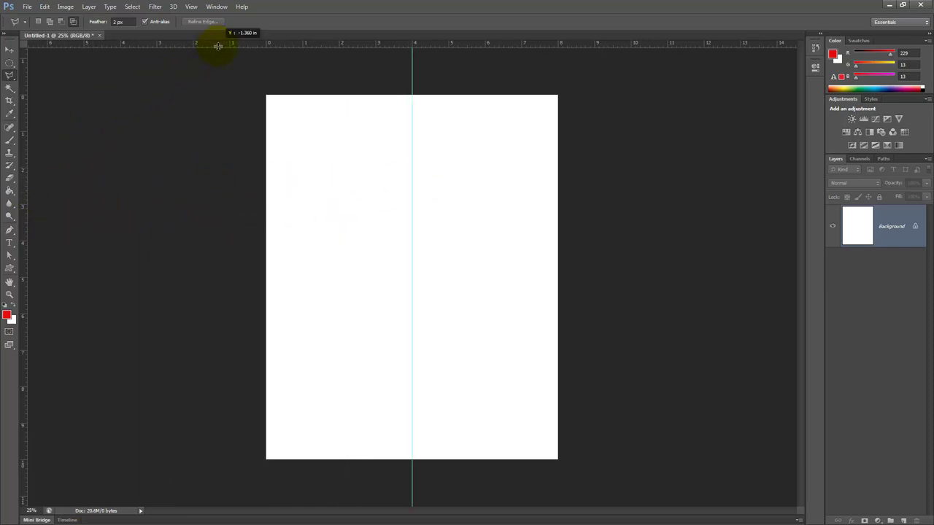
- Add a horizontal guide at 5 in down the page
mouse_move(218, 46)
left_mouse_down()
mouse_move(218, 73)
mouse_move(226, 42)
left_mouse_up()
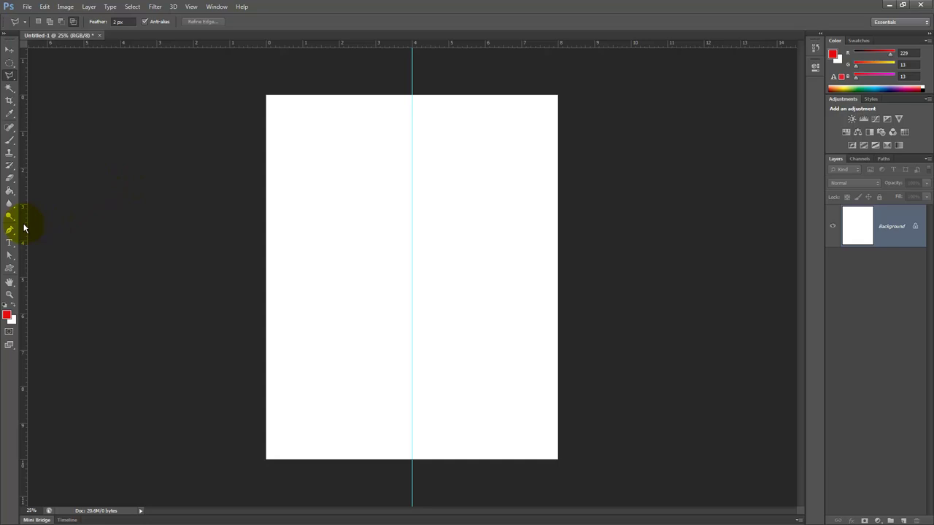
left_click_drag(23, 228, 381, 276)
key("alt")
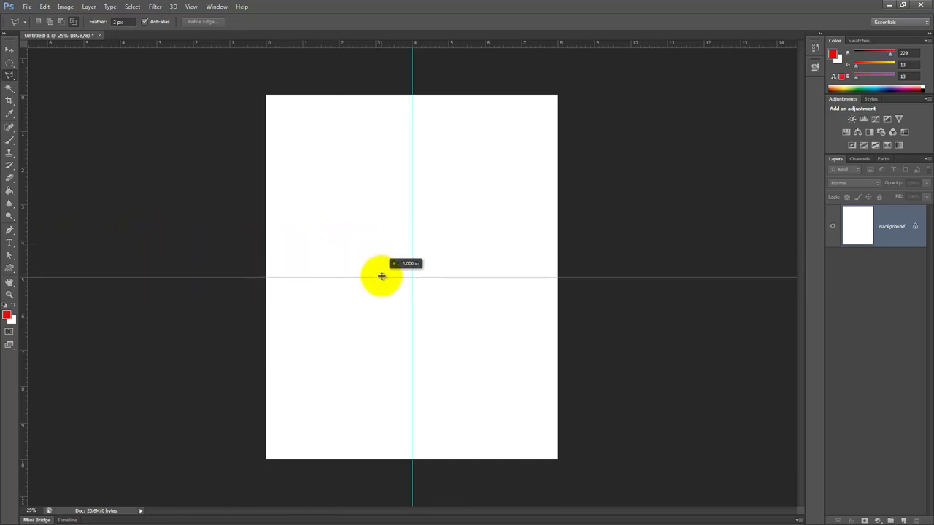
left_click_drag(381, 276, 381, 276)
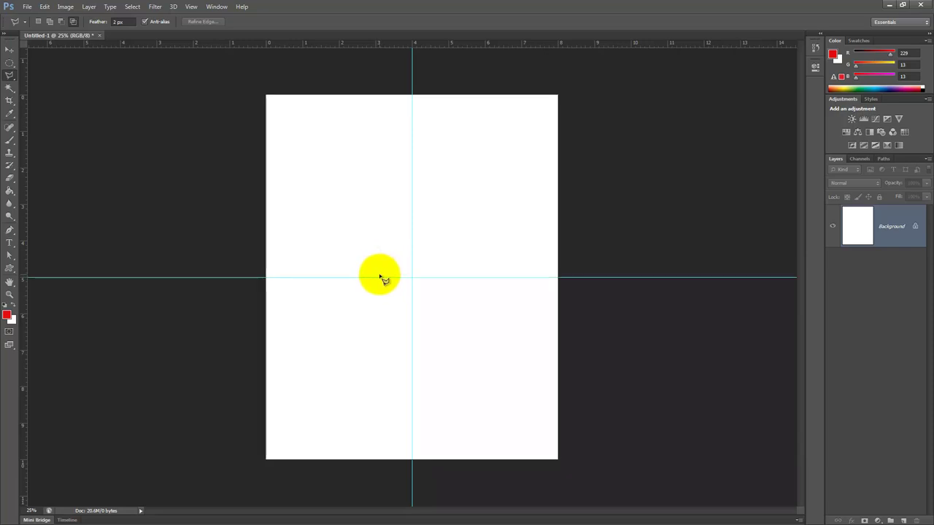
- Add Layer 1 and draw a circular selection about 4.96 in wide from the guide crossing
left_click(902, 520)
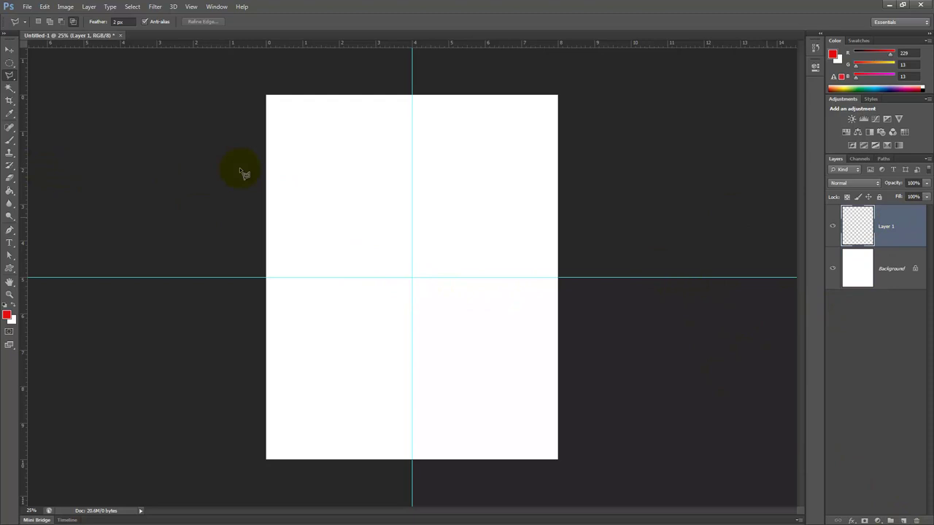
left_click(11, 63)
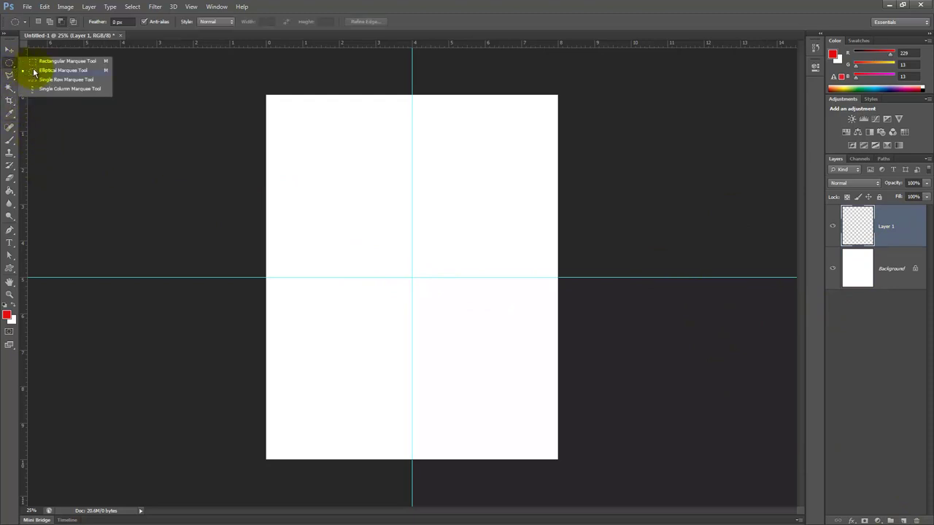
left_click(51, 68)
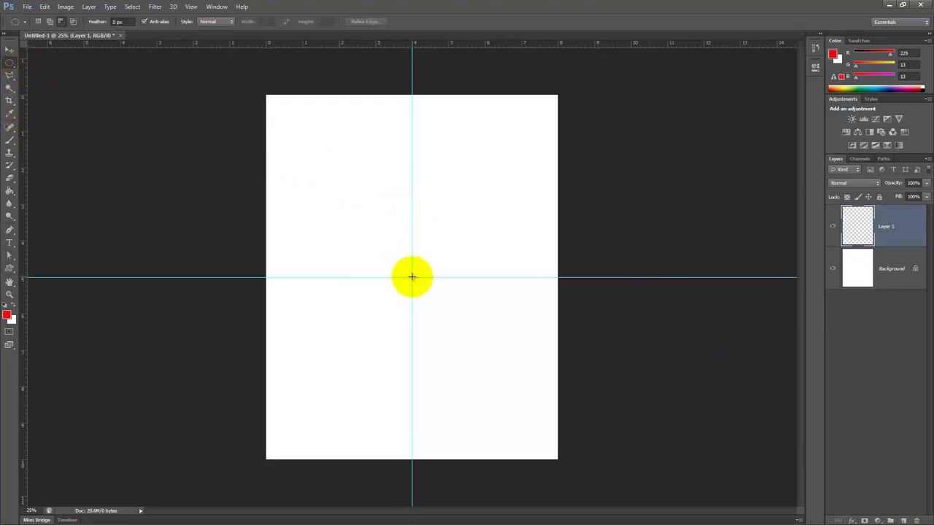
left_click_drag(412, 277, 445, 305)
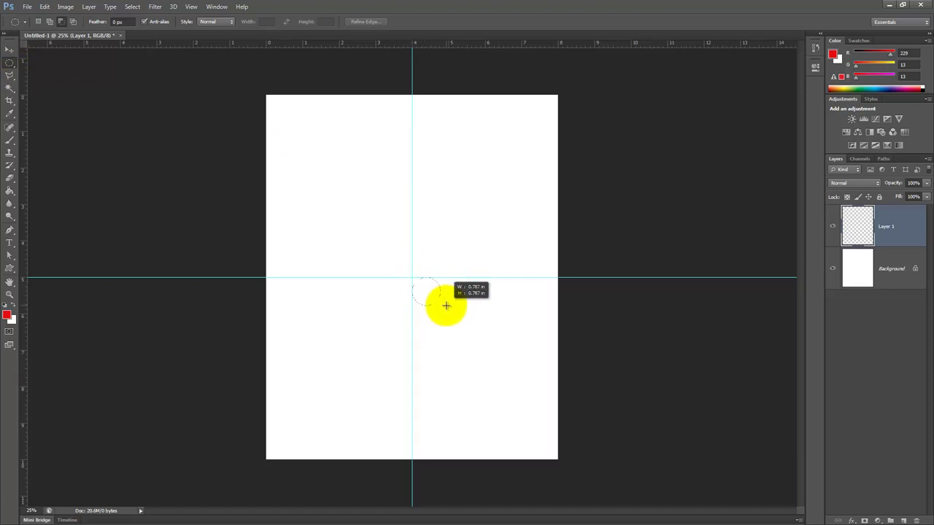
left_click_drag(446, 305, 517, 367)
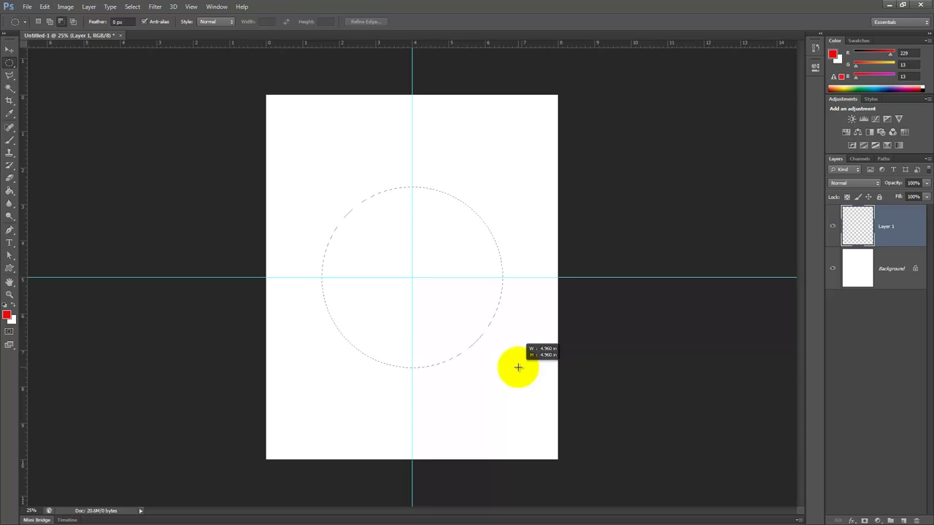
left_click_drag(518, 366, 514, 367)
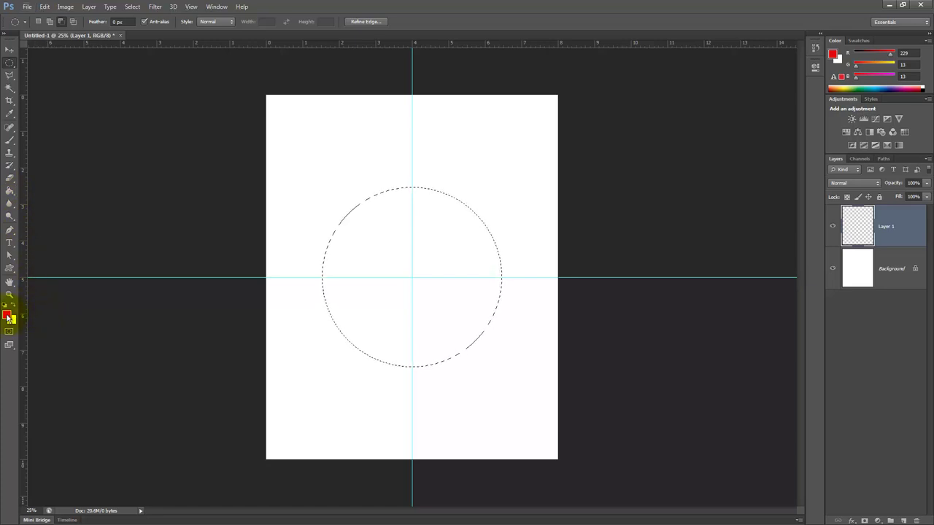
- Fill the circle with red, then delete a smaller centred circle to leave a ring
key("alt+BackSpace")
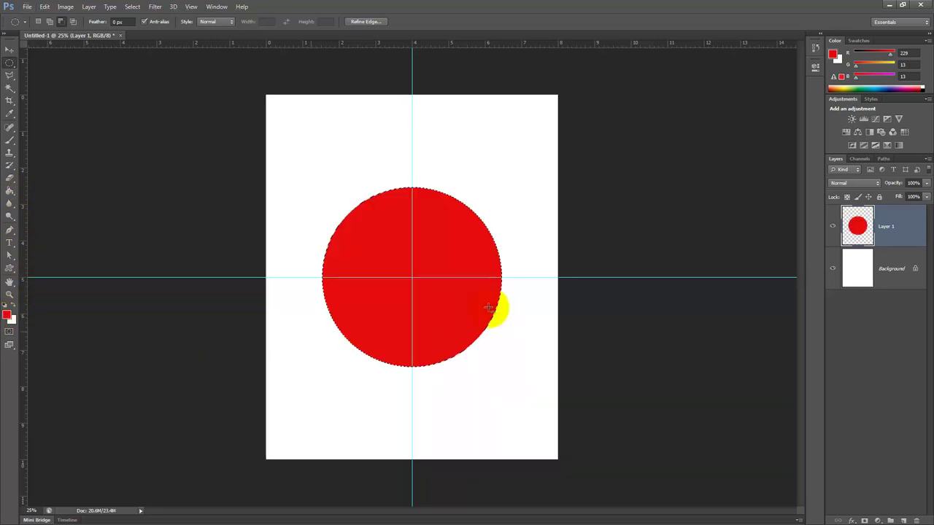
key("ctrl+d")
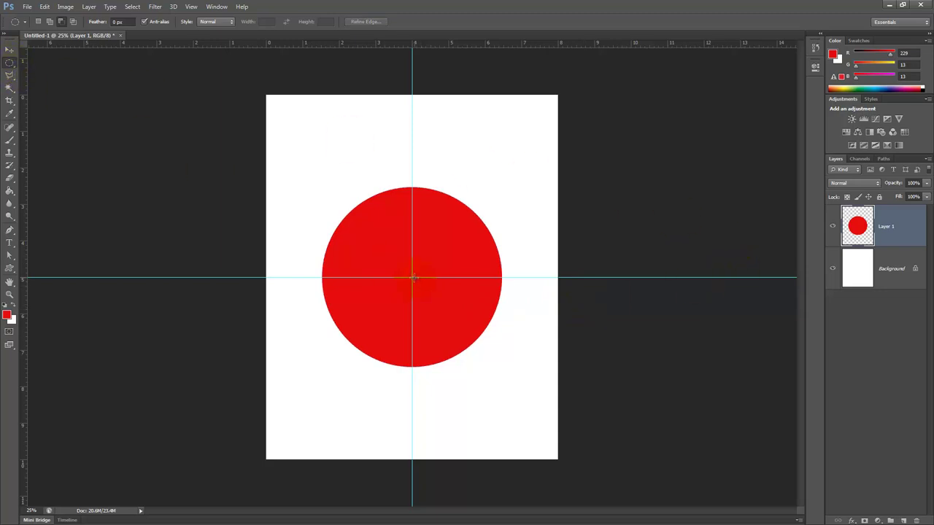
left_click_drag(412, 278, 455, 323)
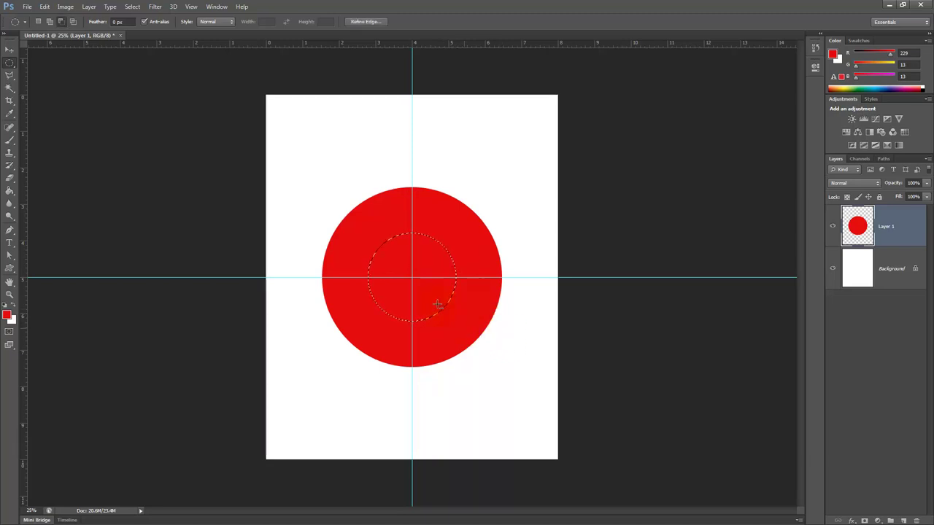
key("Delete")
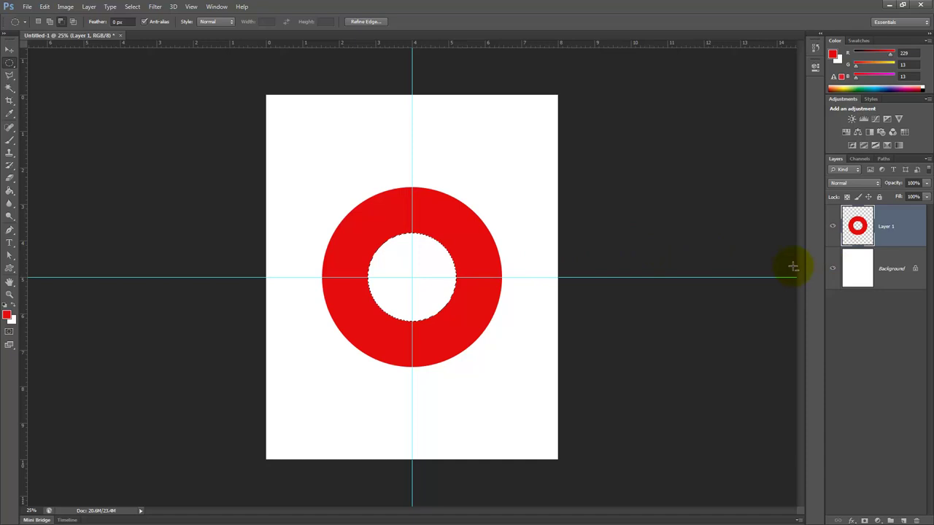
key("ctrl+d")
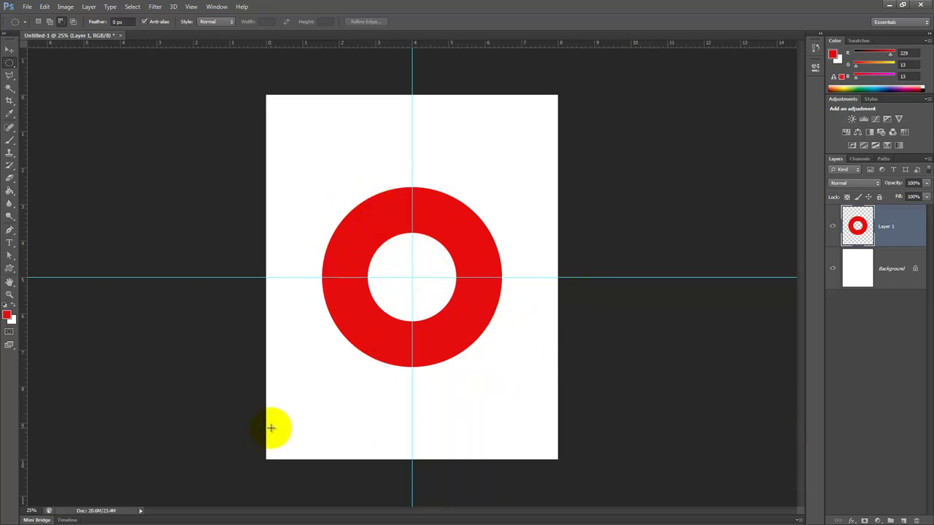
- Compute 0.17 × 360 = 61.2 in Calculator, then add a new Layer 2 in Photoshop
key("XF86Calculator")
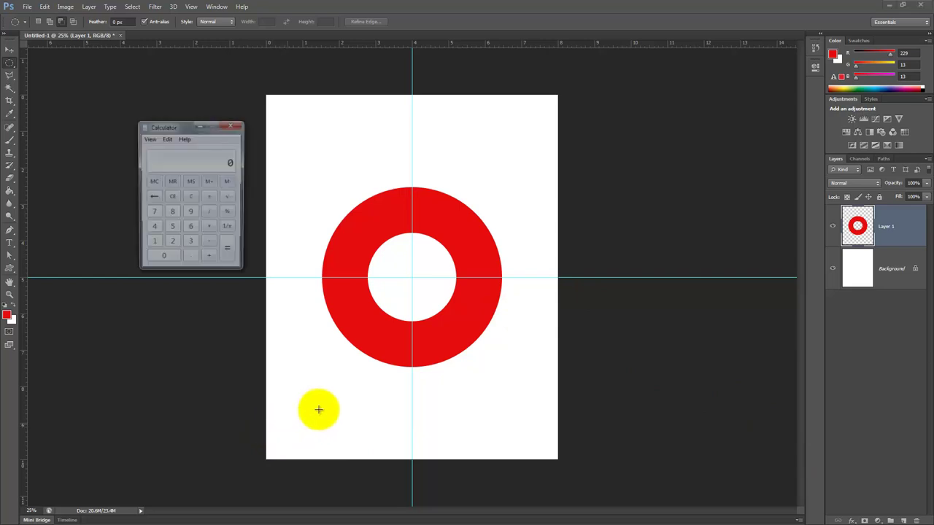
left_click(190, 260)
left_click(153, 245)
left_click(153, 213)
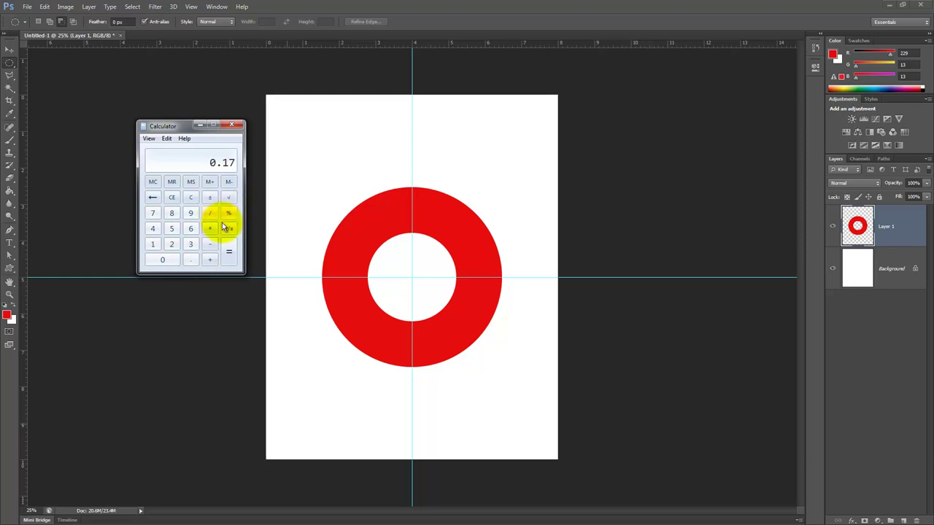
left_click(210, 228)
left_click(189, 245)
left_click(190, 228)
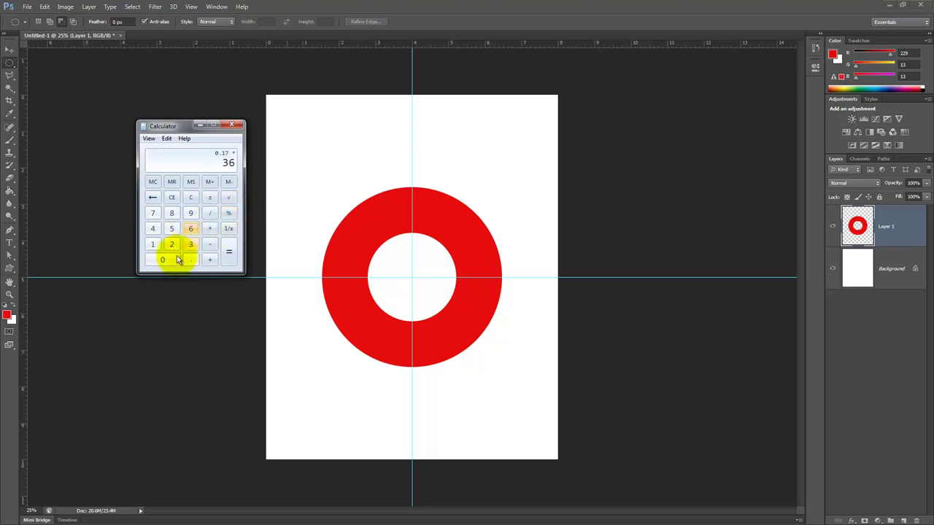
left_click(170, 260)
left_click(228, 251)
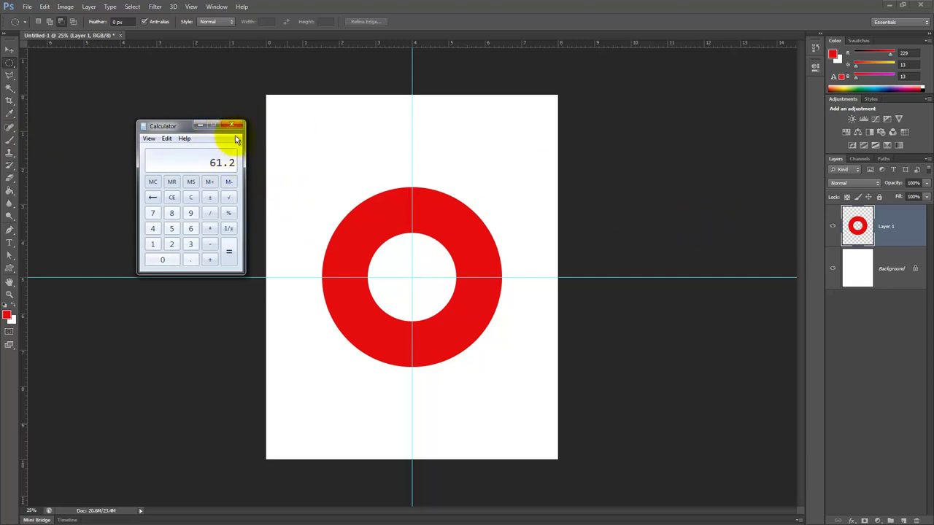
left_click(776, 262)
left_click(903, 520)
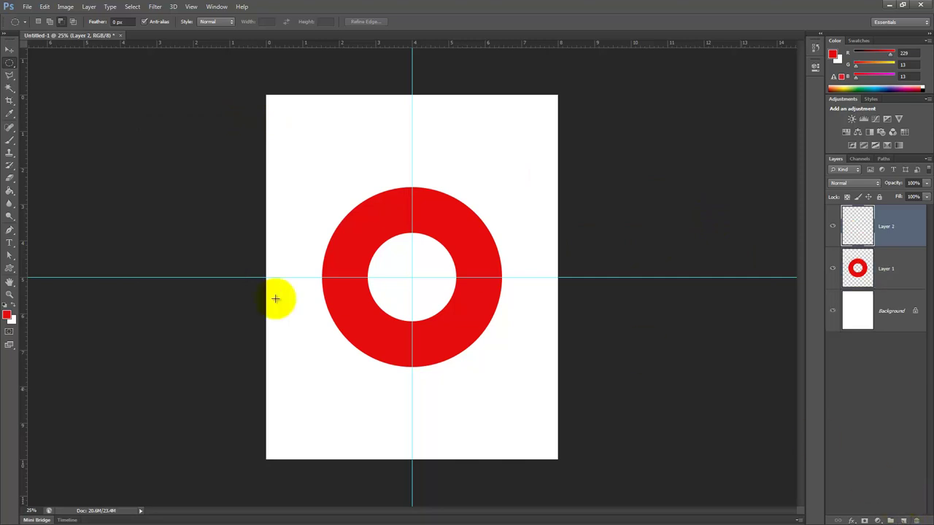
- Paint a straight black horizontal line across the upper page with a 15 px hard brush
left_click(5, 306)
left_click(10, 140)
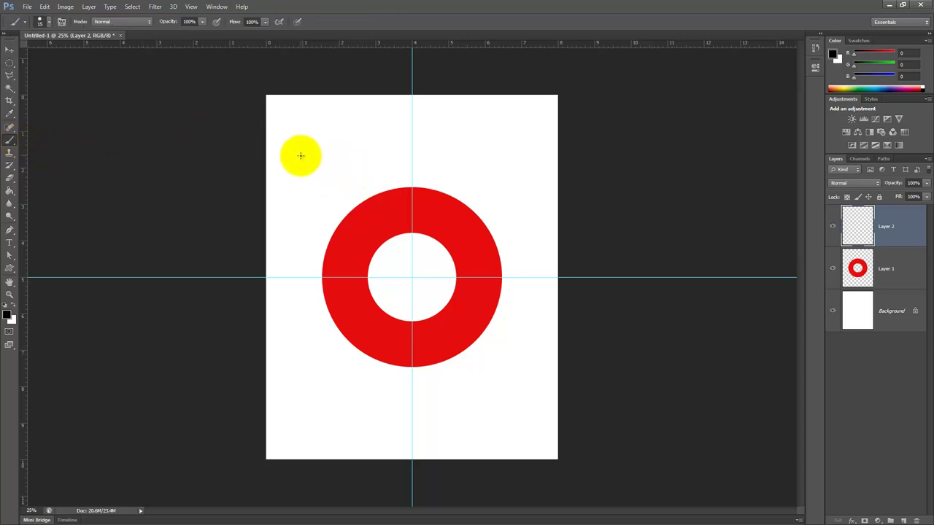
left_click_drag(300, 156, 523, 154)
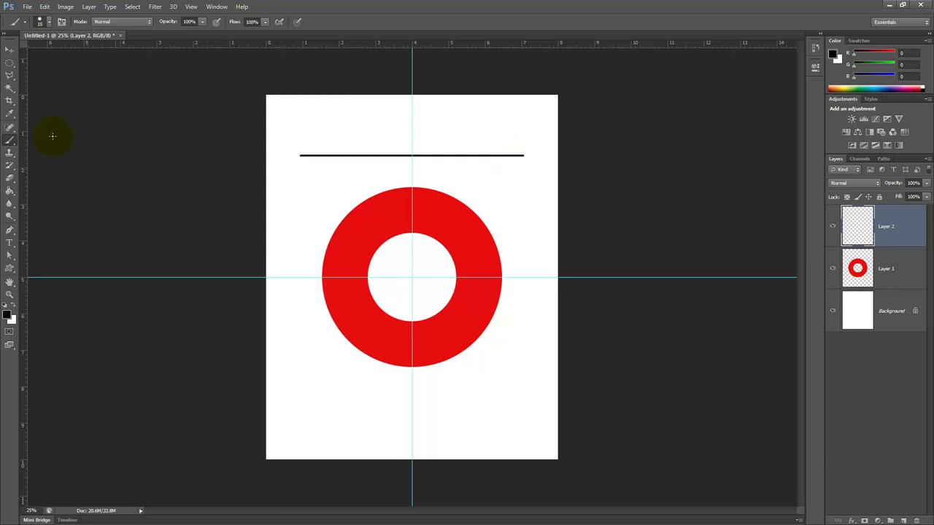
left_click(50, 23)
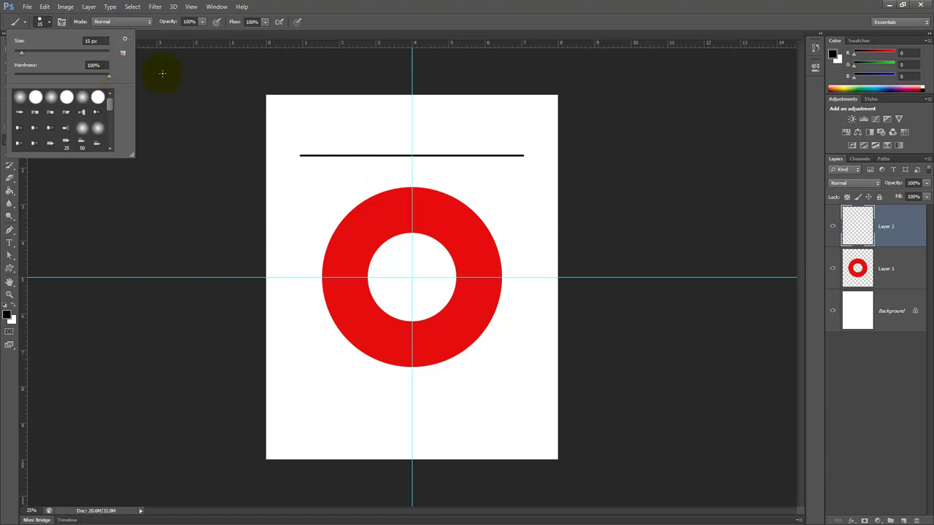
left_click(162, 73)
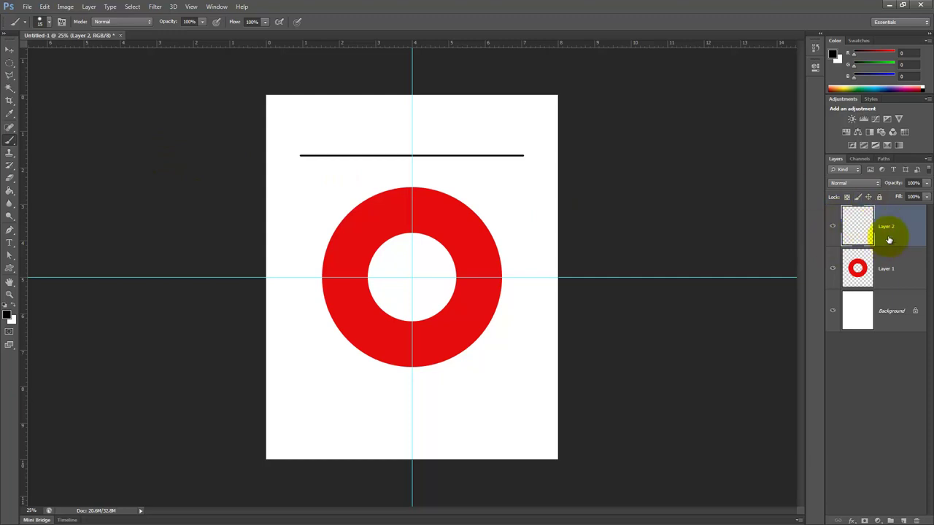
- Rotate the black line by 29.8° with Free Transform and commit it
key("ctrl+t")
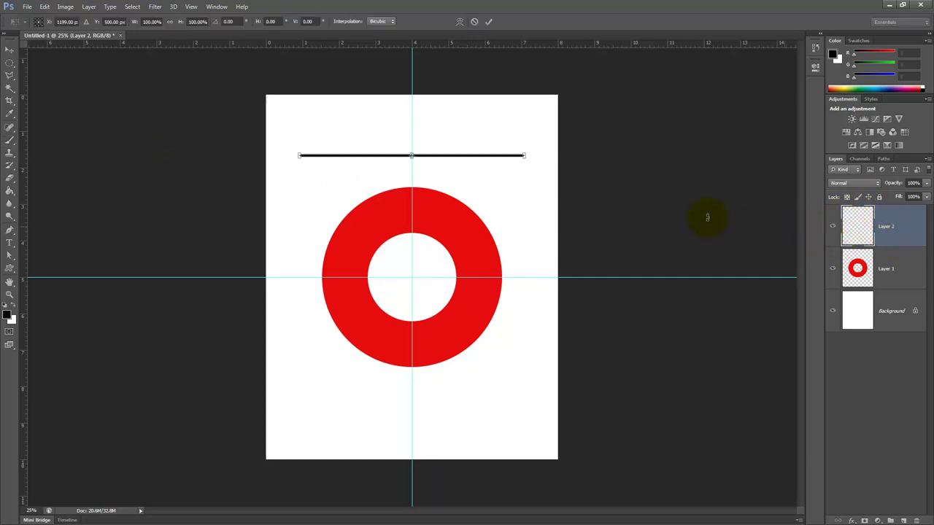
left_click(236, 21)
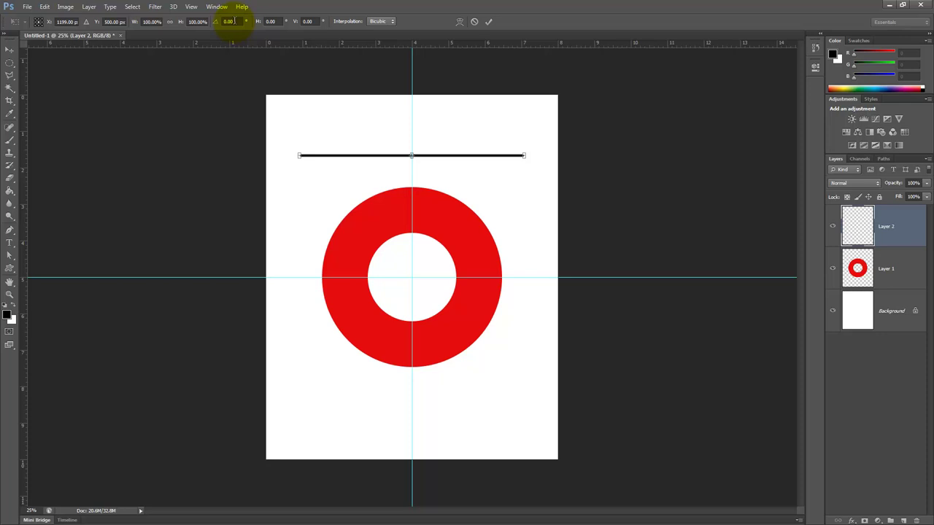
type("30")
key("Return")
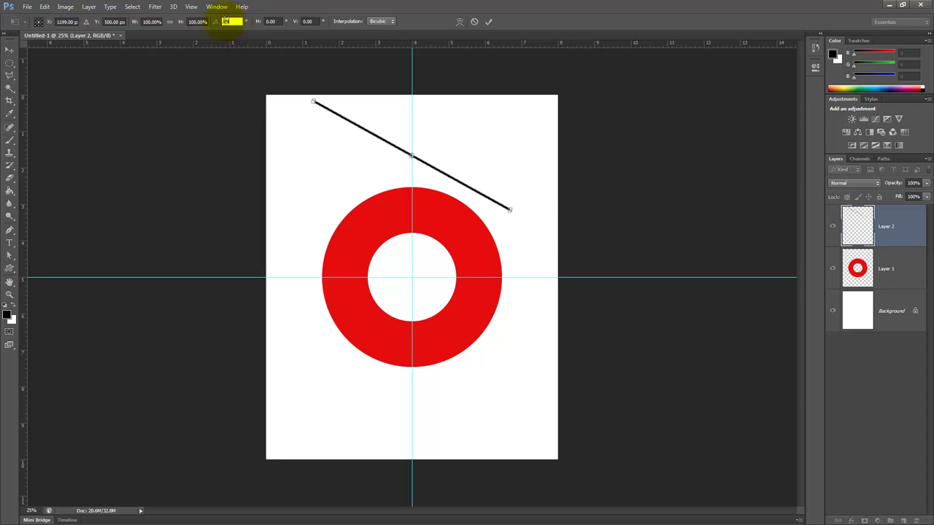
key("Up")
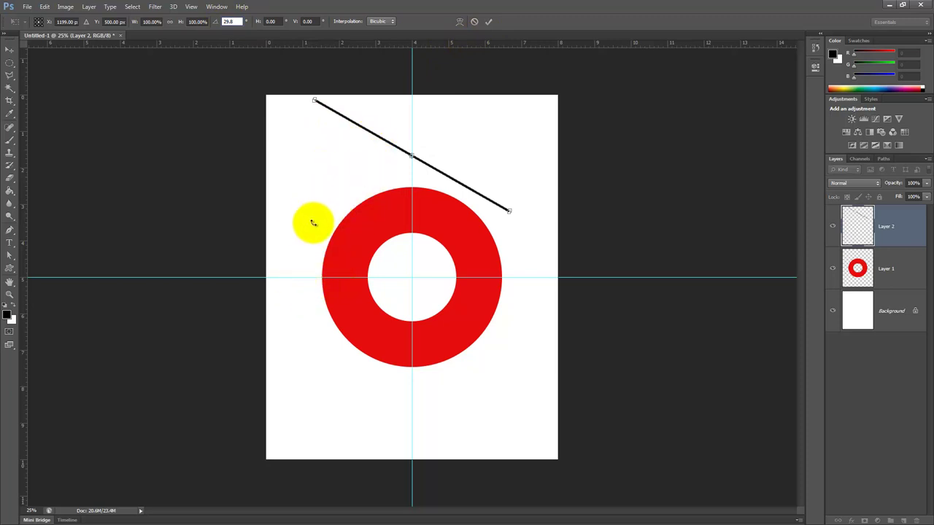
left_click(487, 21)
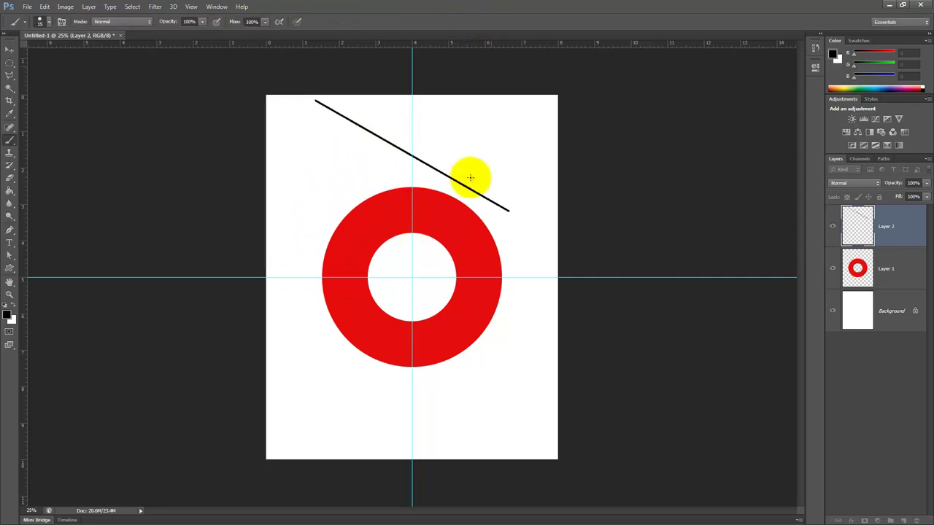
- Move the rotated line across the ring's centre, then undo back to the horizontal line
left_click(11, 51)
left_click_drag(384, 148, 368, 255)
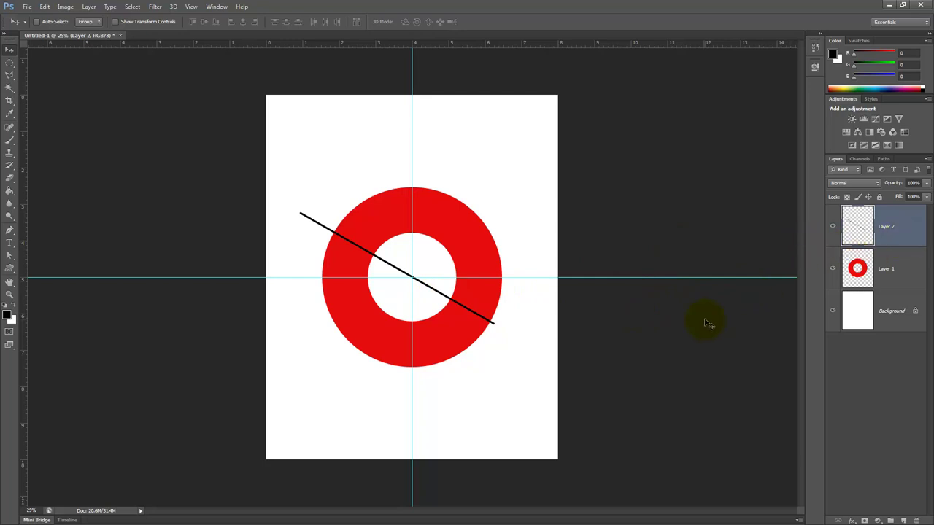
key("ctrl+alt+z")
key("ctrl+alt+z")
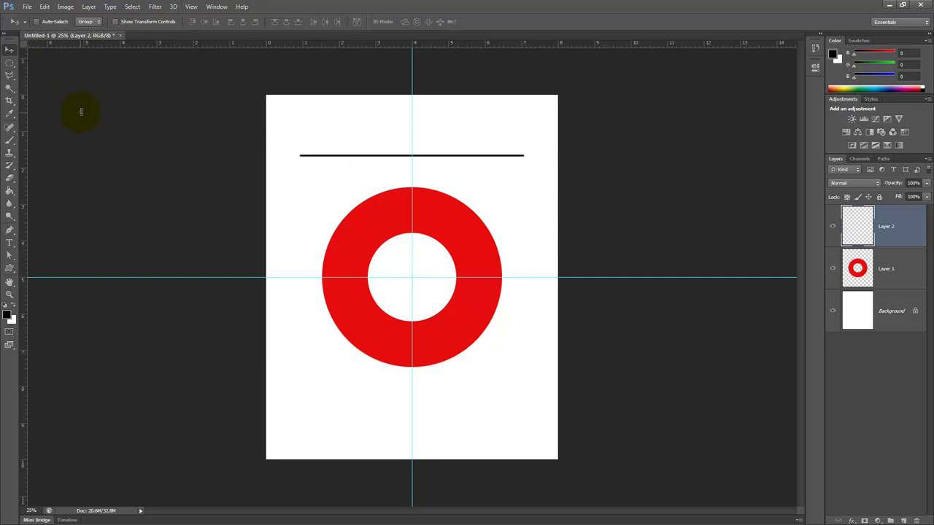
- Rotate the line to -29.8° and move it through the ring's centre
key("ctrl+t")
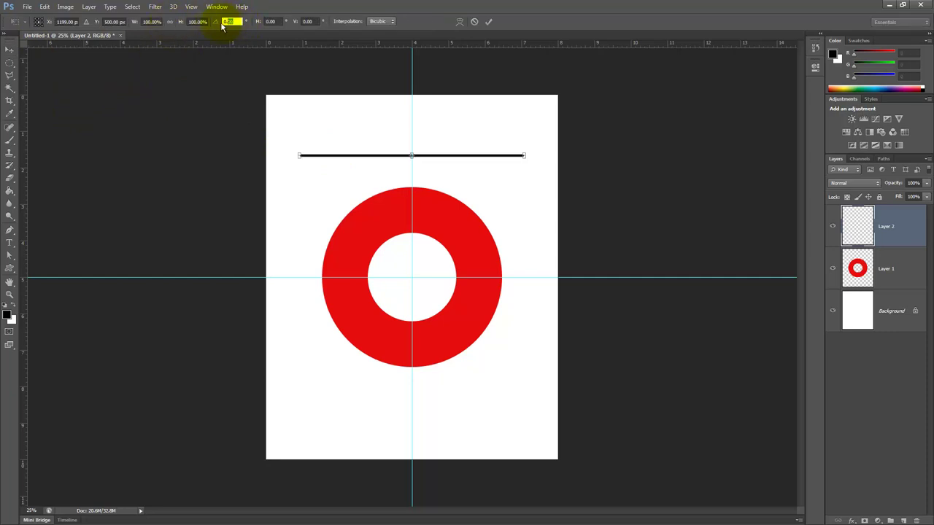
type("-")
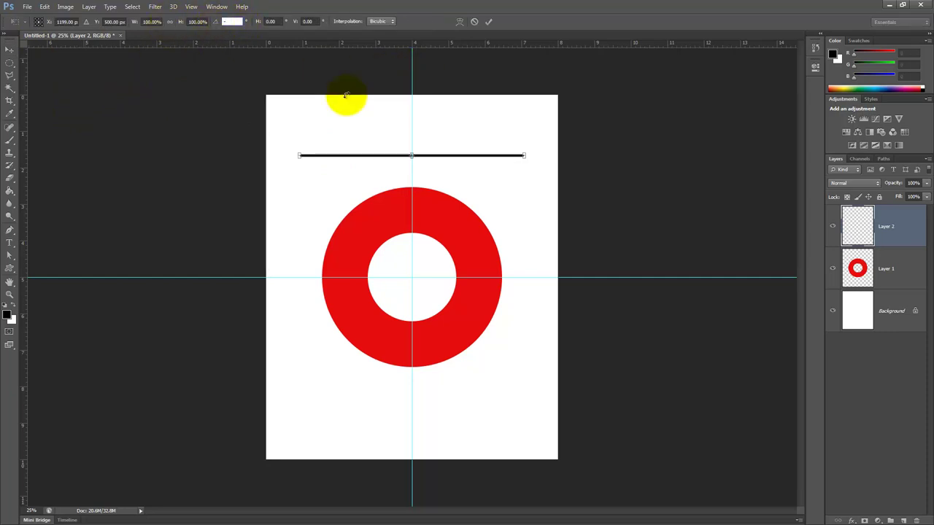
type("29.8")
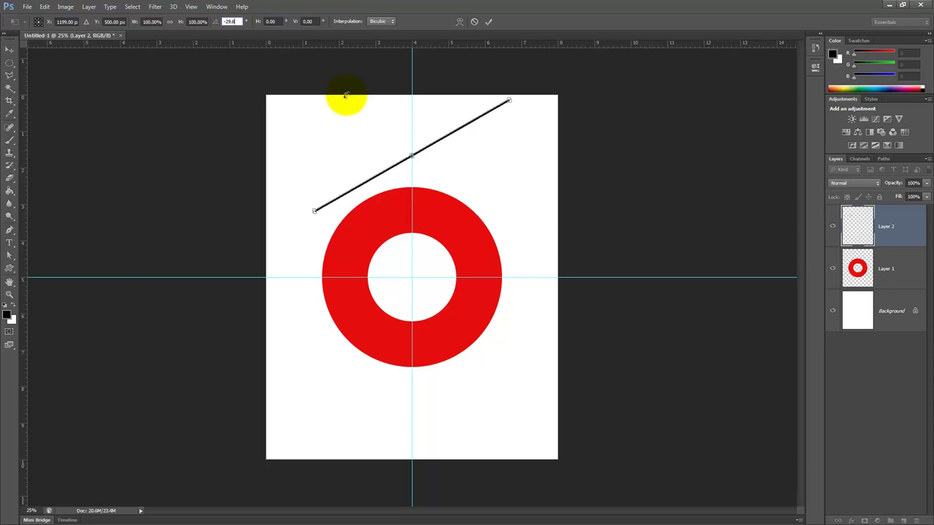
key("Return")
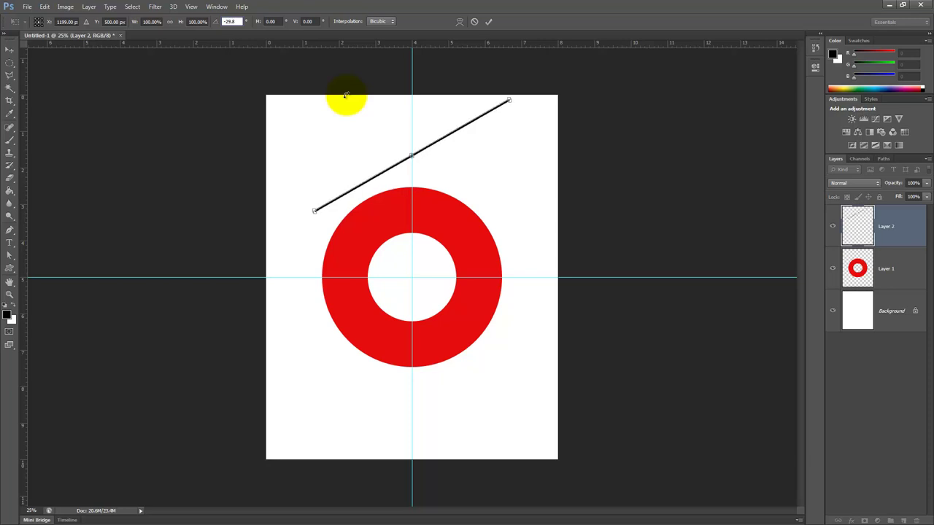
left_click(489, 25)
left_click_drag(452, 136, 460, 254)
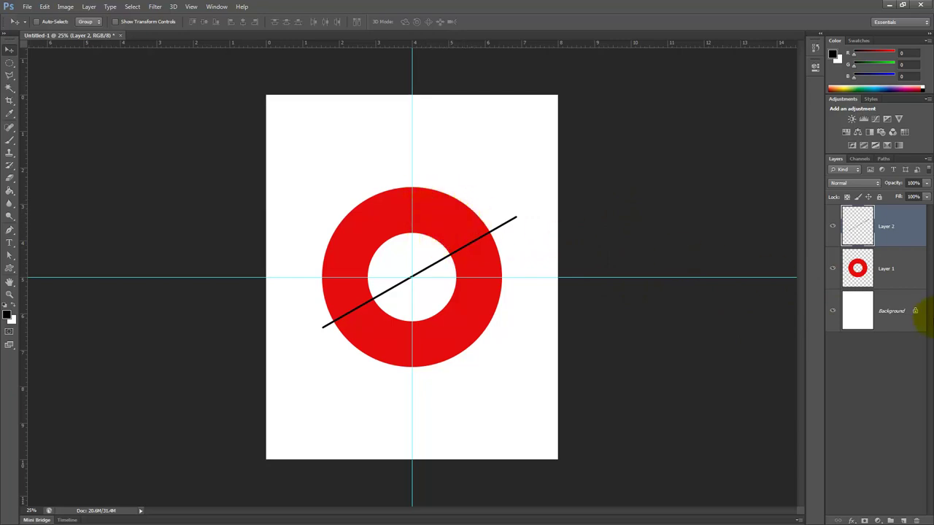
- Add an empty Layer 3 and load the red ring's outline as a selection
left_click(902, 520)
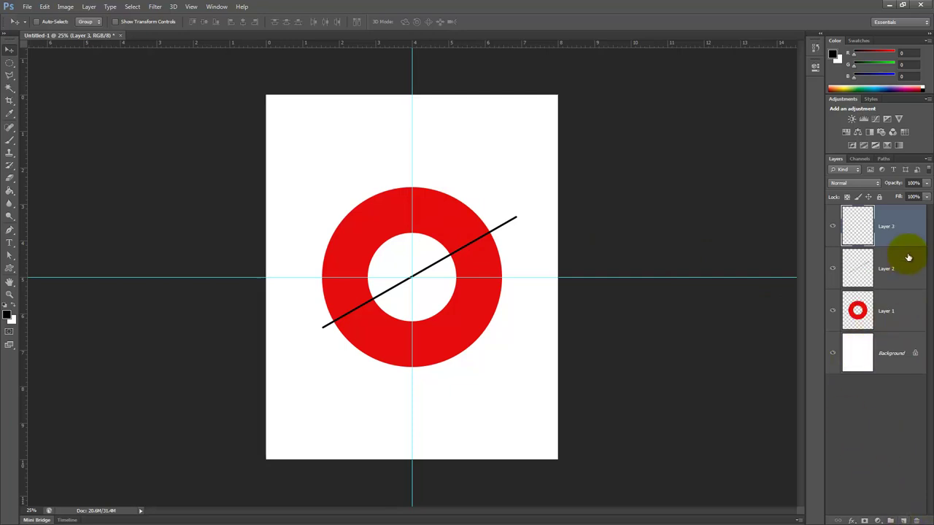
left_click(859, 312, "ctrl")
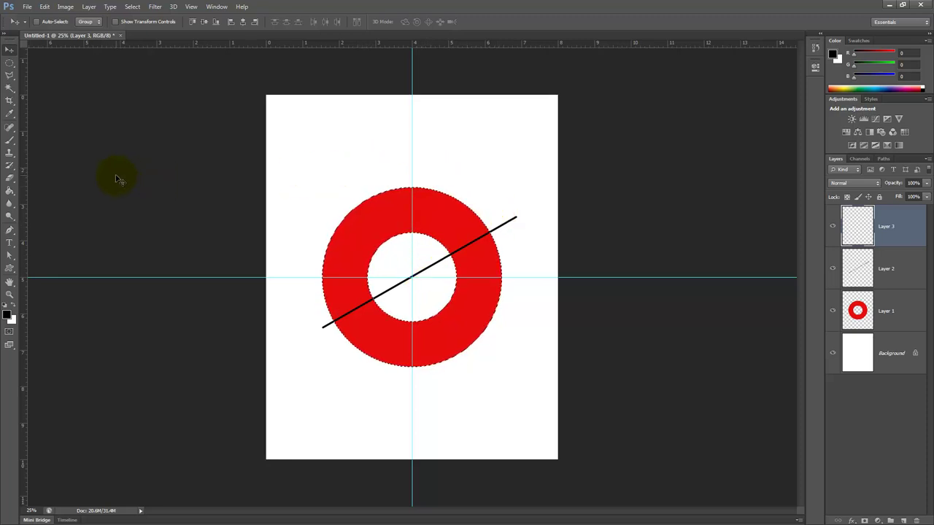
- Intersect the ring selection with a polygonal outline, keeping the upper-right slice between guide and line
left_click(9, 75)
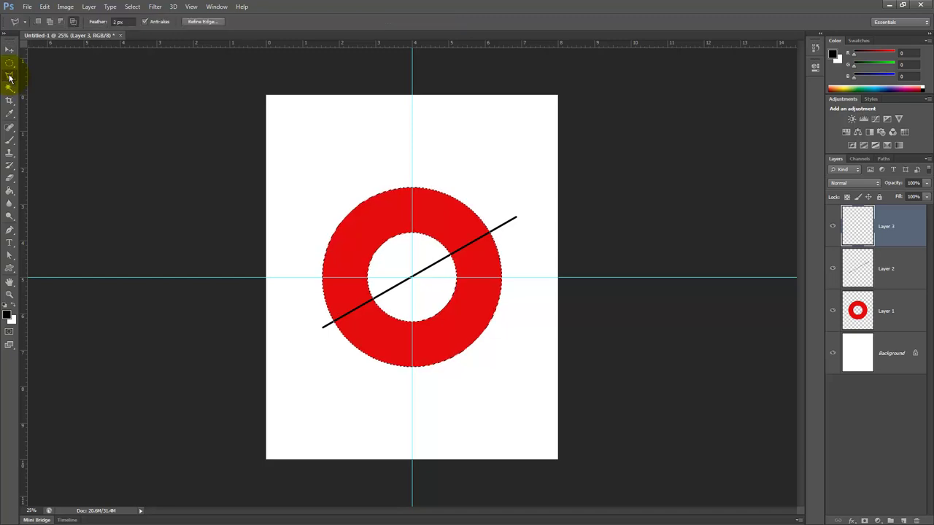
left_click(73, 23)
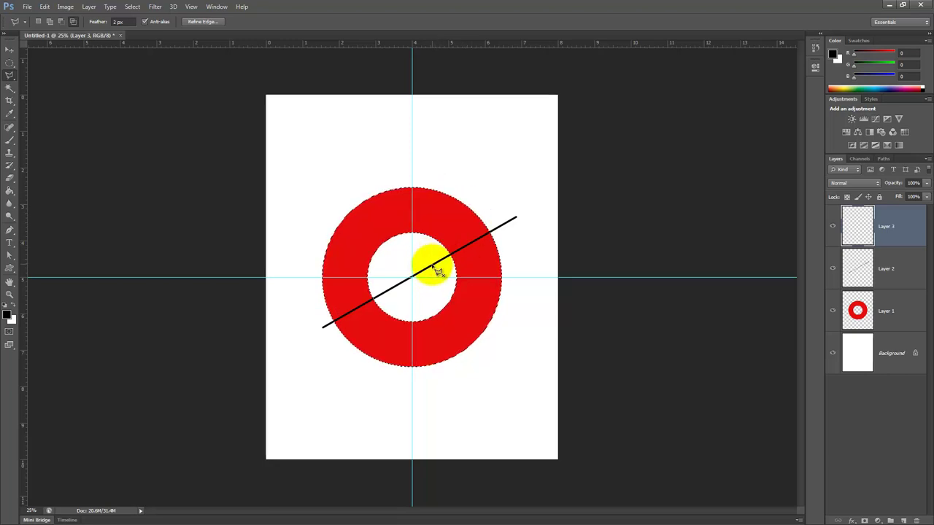
left_click(504, 220)
left_click(456, 166)
left_click(432, 162)
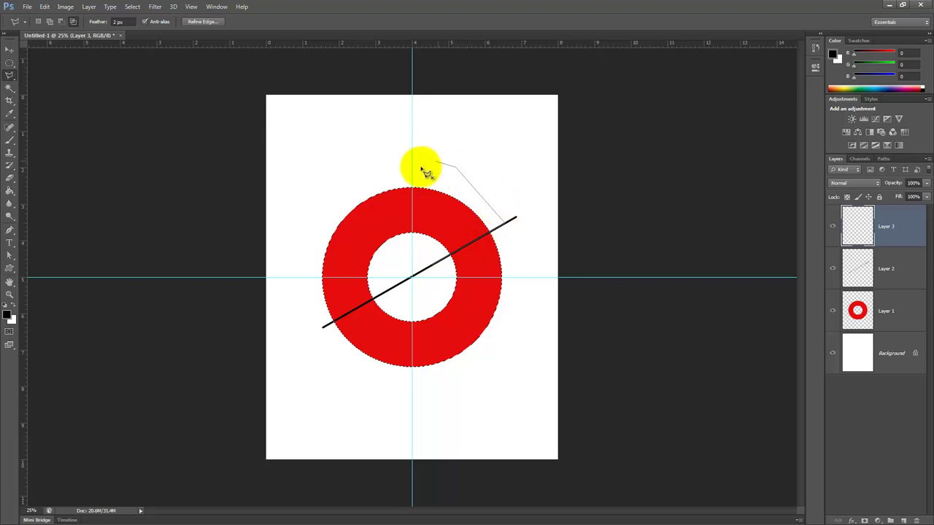
left_click(413, 168)
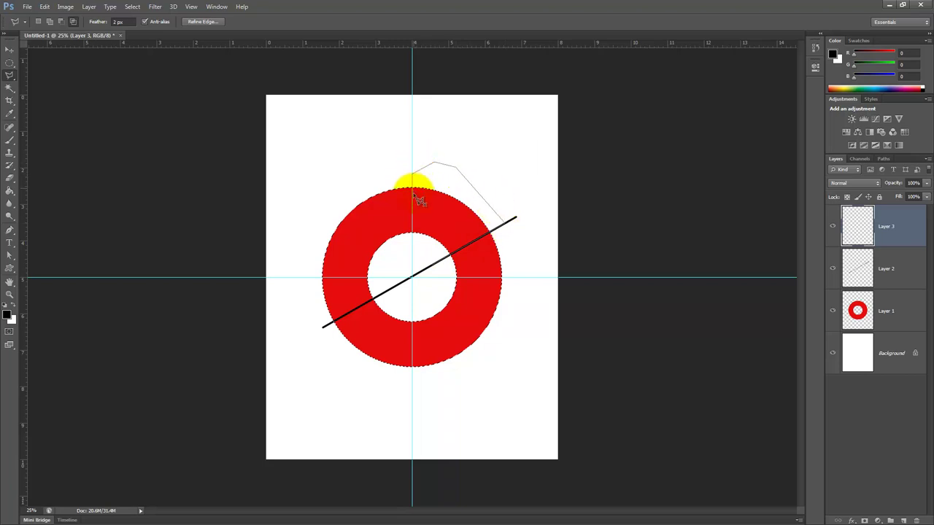
left_click(414, 261)
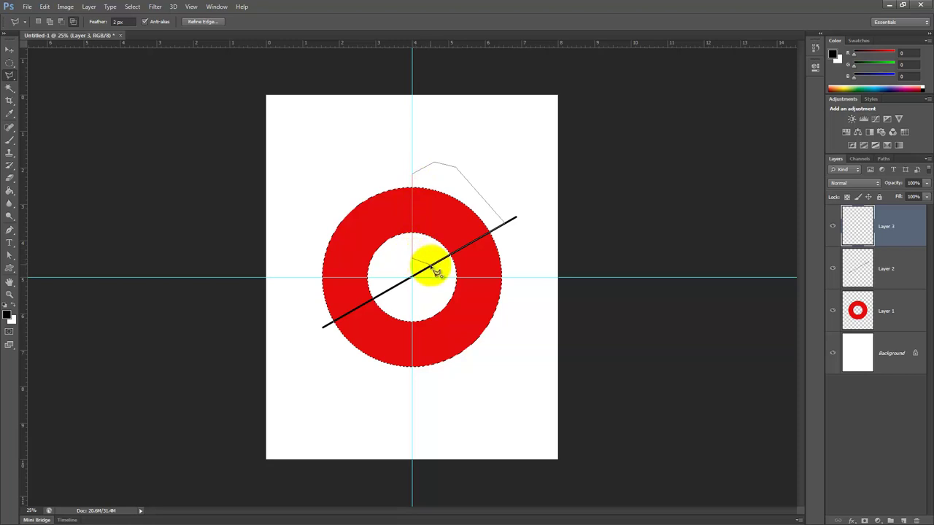
double_click(435, 271)
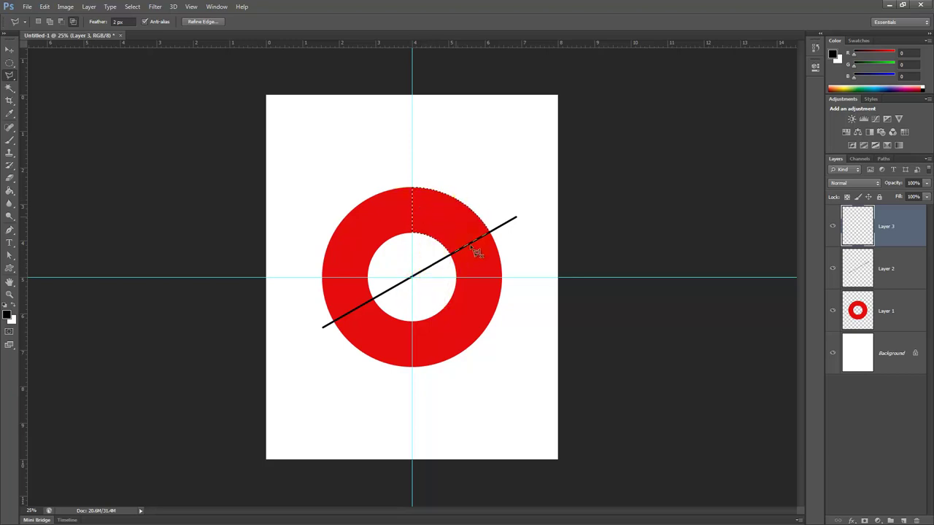
key("ctrl+plus")
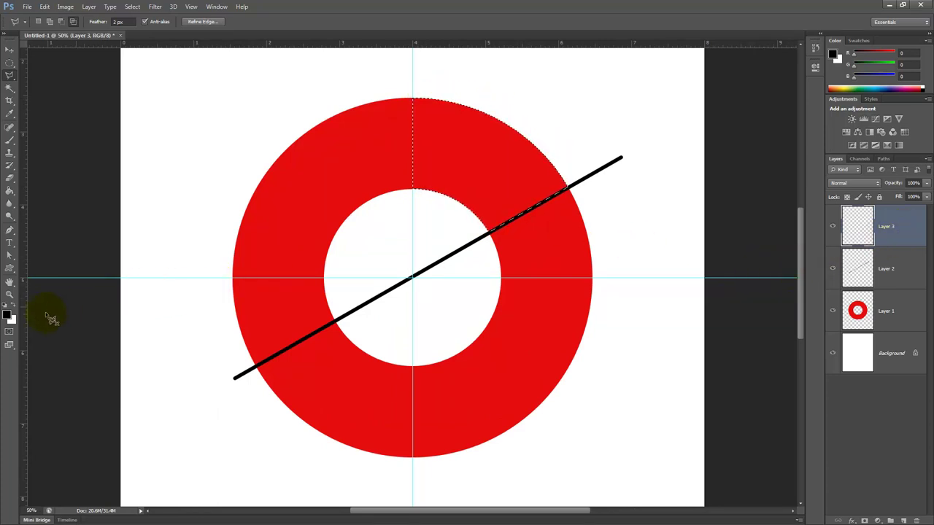
- Set the foreground colour to light blue #5fbce3 and fill the upper-right ring slice with it
left_click(8, 314)
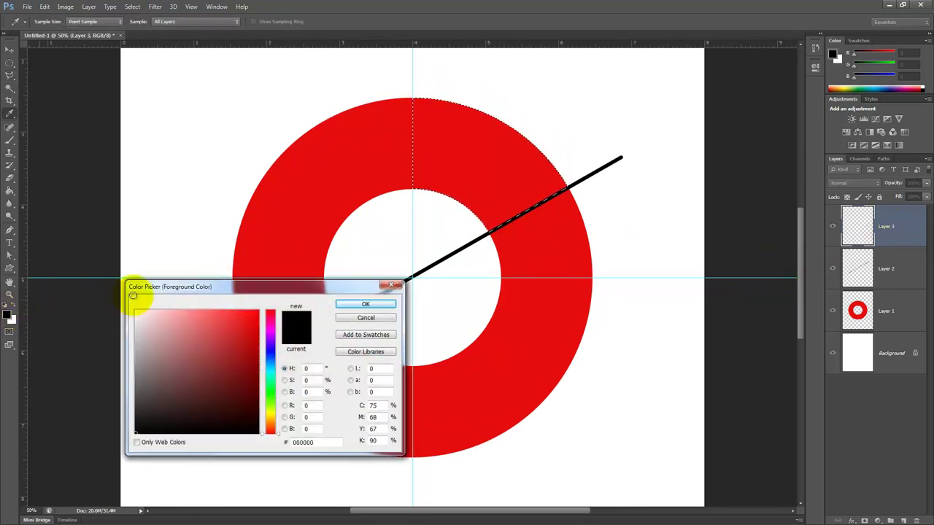
left_click(209, 322)
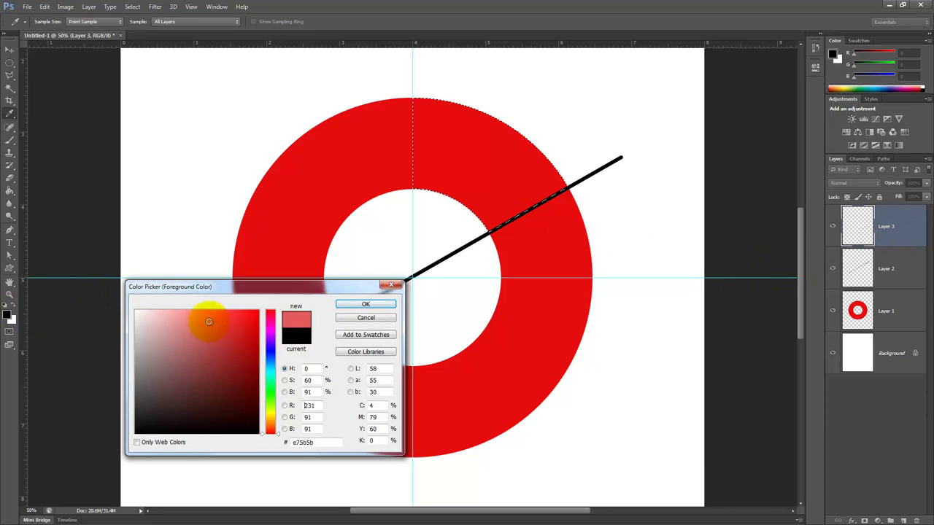
left_click(270, 364)
left_click(365, 304)
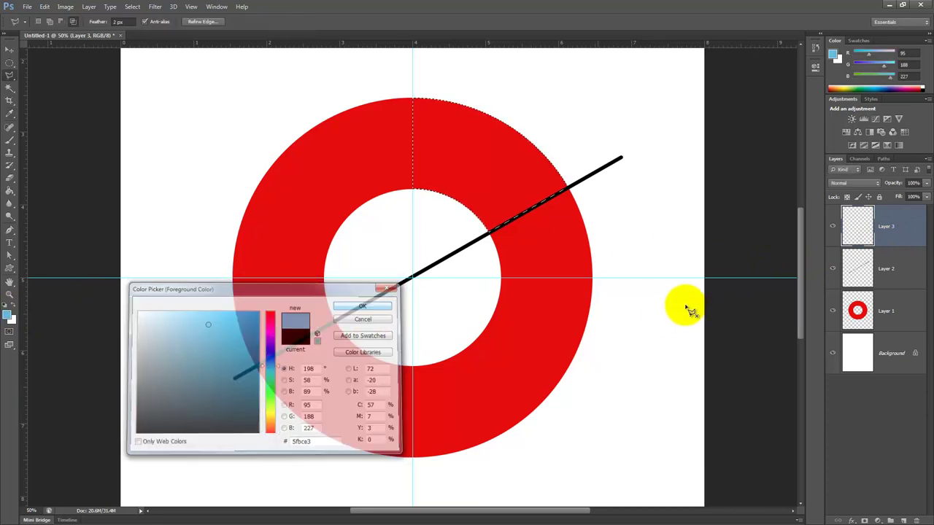
key("l")
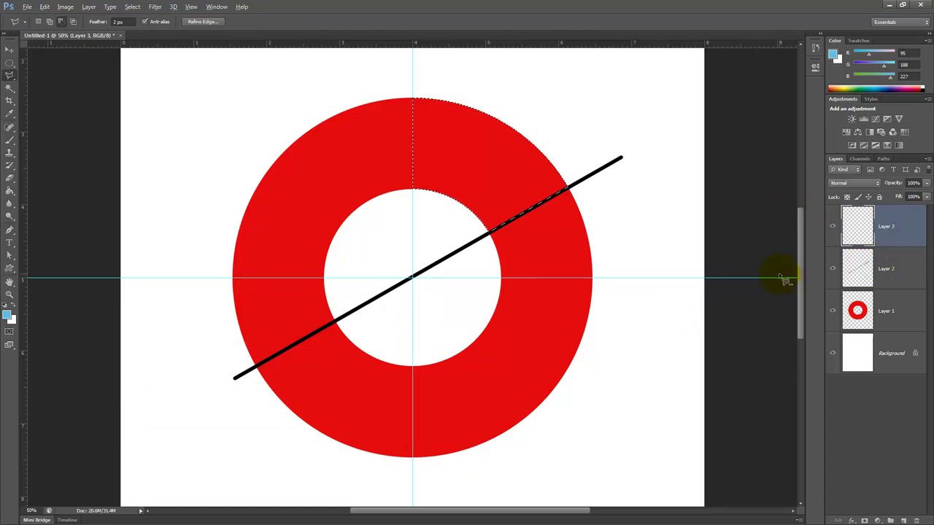
key("alt+BackSpace")
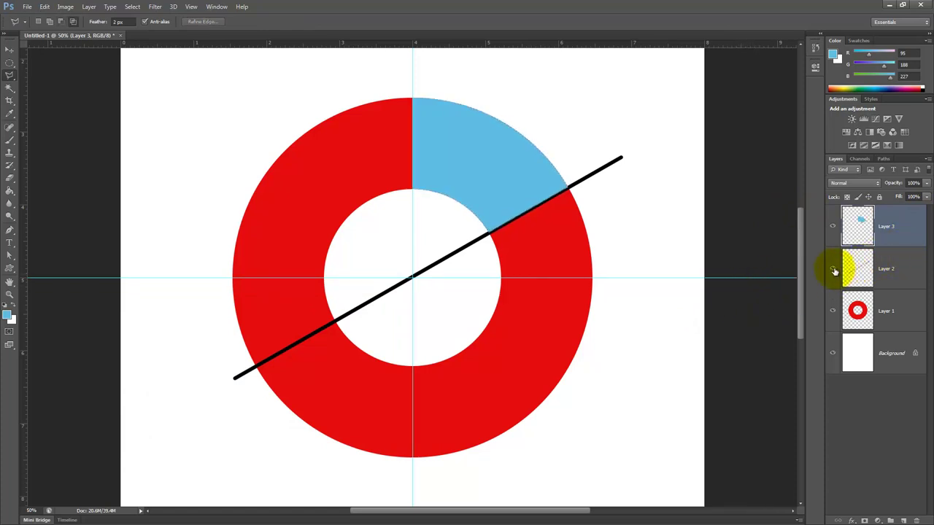
- Hide the black line on Layer 2 and select Layers 1, 2 and 3 together
left_click(833, 272)
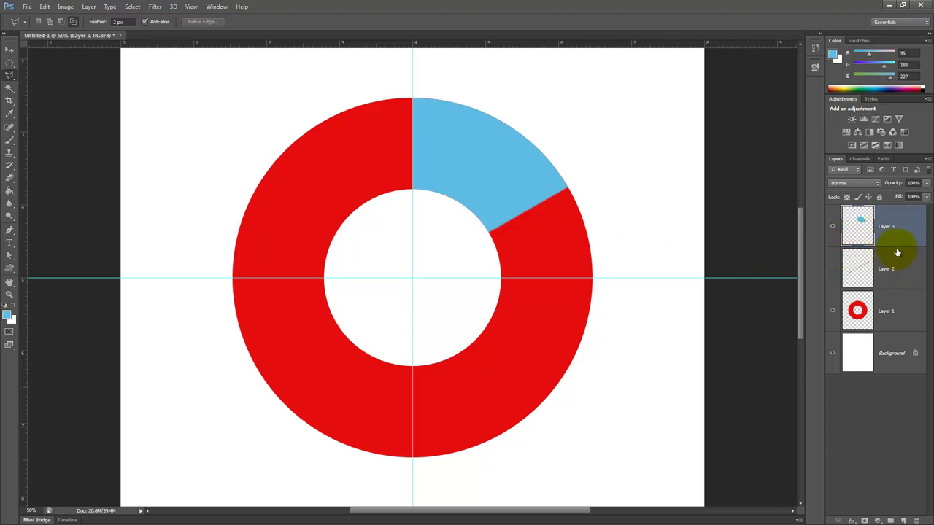
left_click(896, 313, "shift")
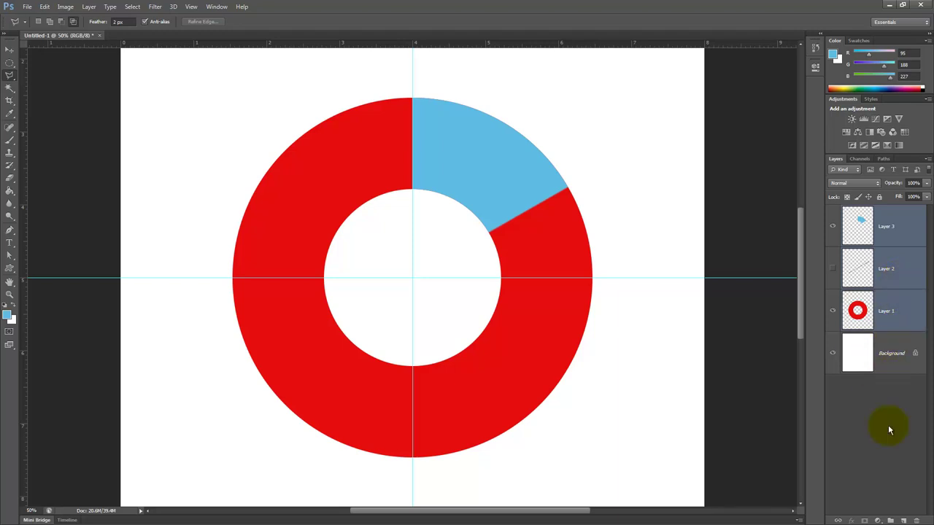
- Link Layers 1–3, reposition the donut, and scale it down to about 53%
left_click(835, 518)
left_click(10, 49)
left_click_drag(431, 183, 375, 172)
key("ctrl+t")
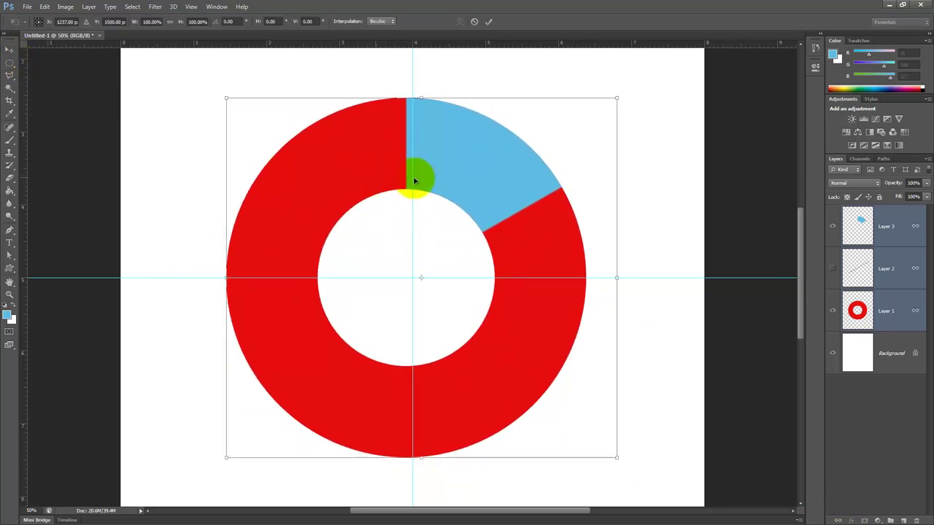
left_click_drag(616, 99, 522, 182)
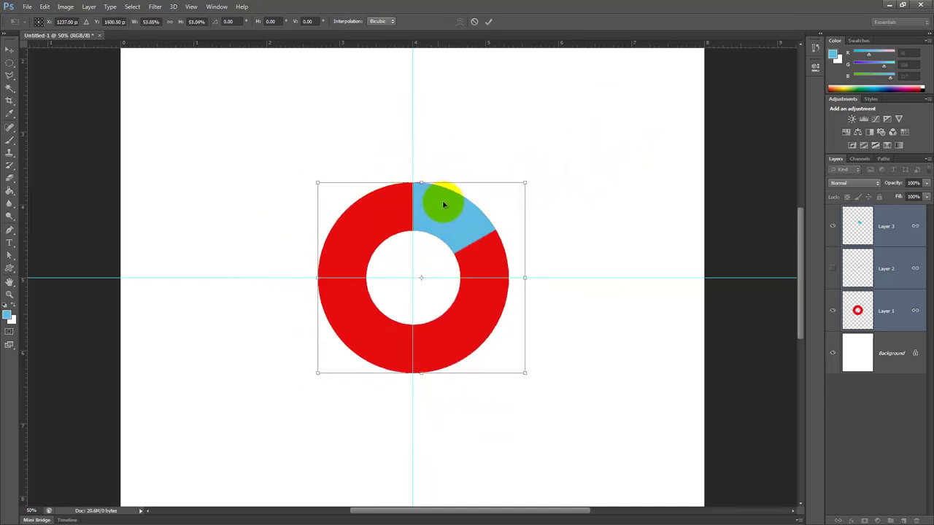